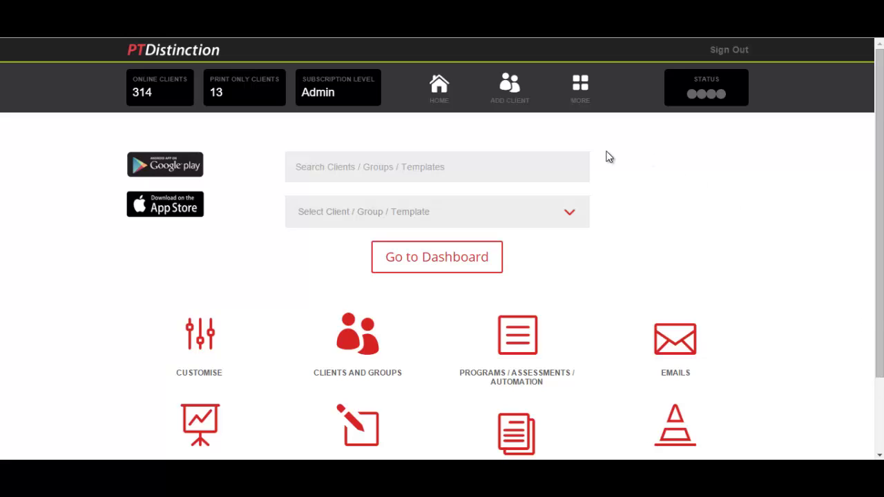
Step: Open the Customise help overview and scroll through it
{"action": "left_click", "coordinate": [200, 335]}
{"action": "scroll", "coordinate": [378, 294], "scroll_direction": "down", "scroll_amount": 1}
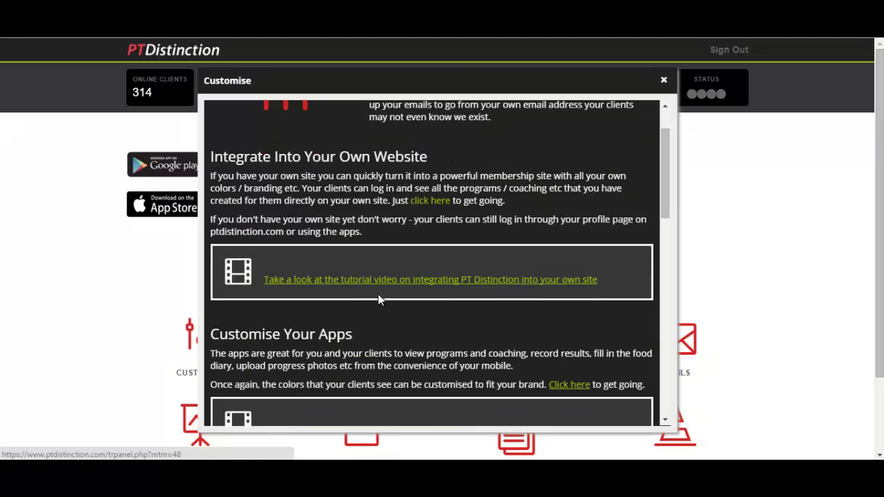
{"action": "scroll", "coordinate": [458, 232], "scroll_direction": "down", "scroll_amount": 1}
{"action": "scroll", "coordinate": [432, 275], "scroll_direction": "down", "scroll_amount": 1}
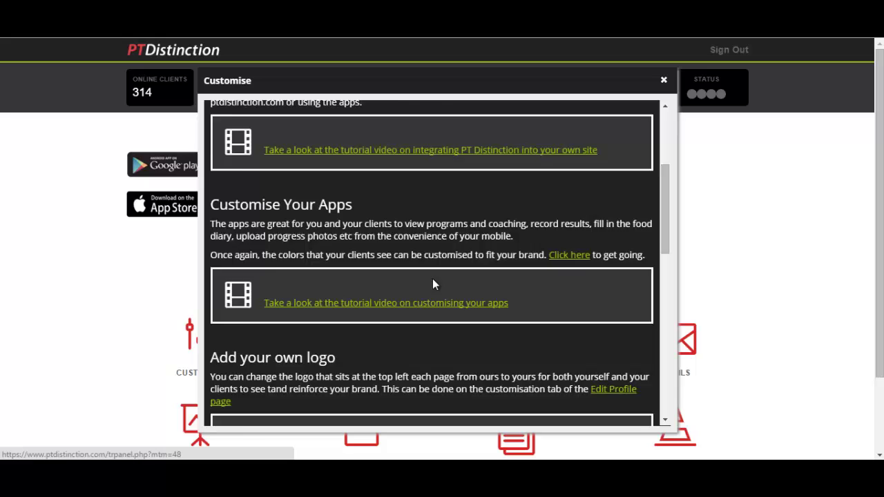
{"action": "scroll", "coordinate": [432, 278], "scroll_direction": "up", "scroll_amount": 3}
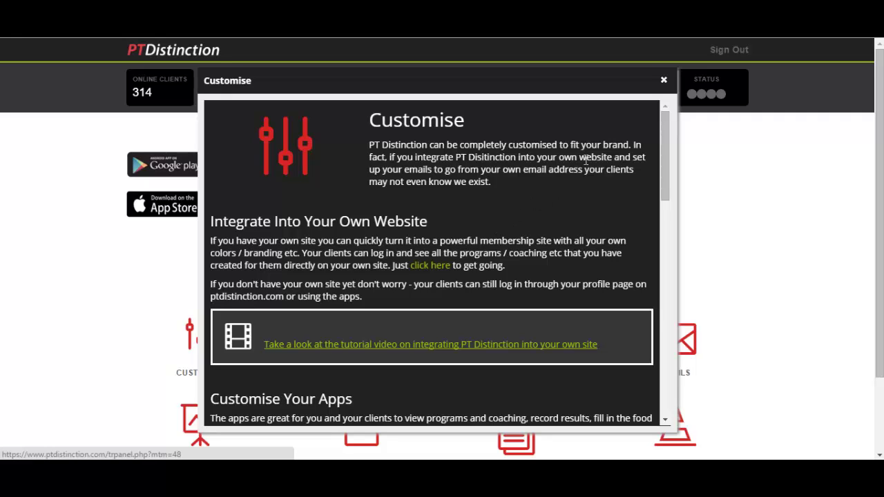
Step: Close the help and search clients and groups for 'video'
{"action": "left_click", "coordinate": [663, 81]}
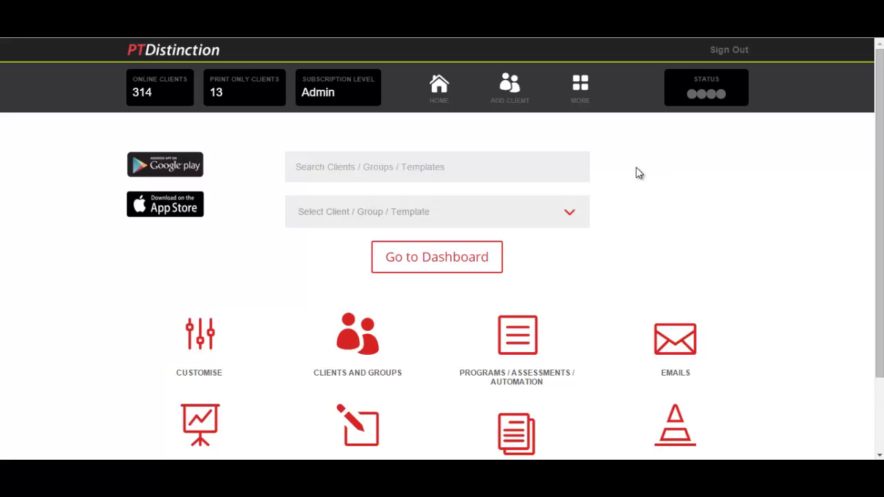
{"action": "left_click", "coordinate": [355, 165]}
{"action": "type", "text": "vide"}
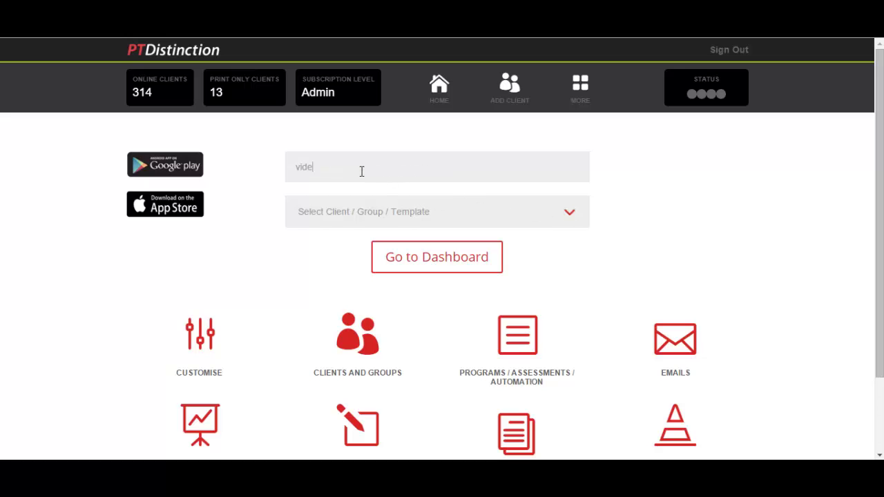
{"action": "type", "text": "o"}
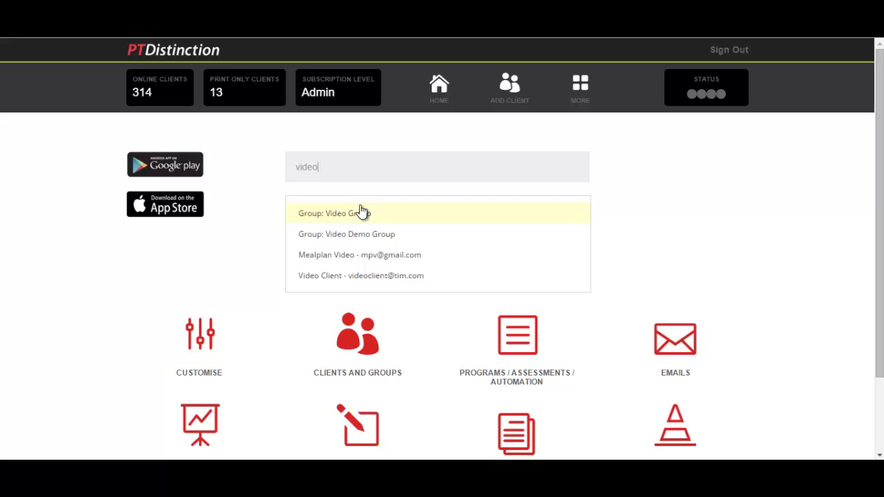
Step: Clear the search and show every template, group and client in the Select Client / Group / Template list
{"action": "left_click", "coordinate": [685, 188]}
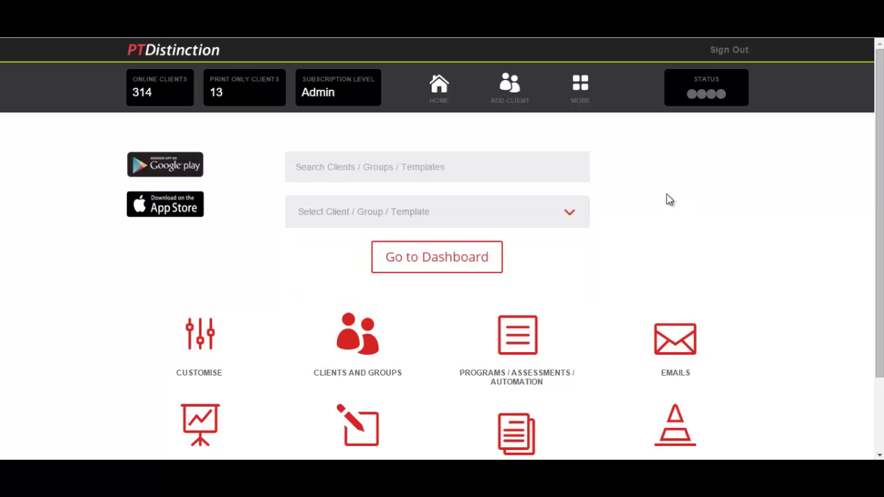
{"action": "left_click", "coordinate": [570, 214]}
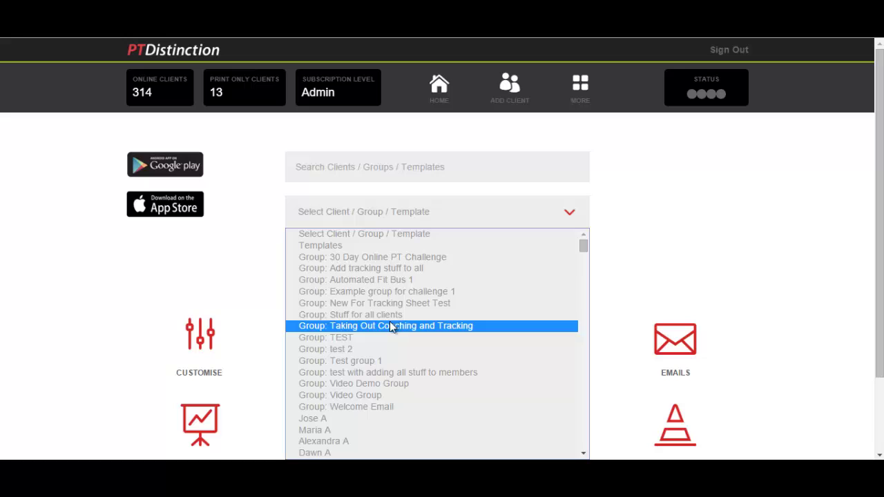
{"action": "left_click", "coordinate": [655, 223]}
{"action": "left_click", "coordinate": [570, 215]}
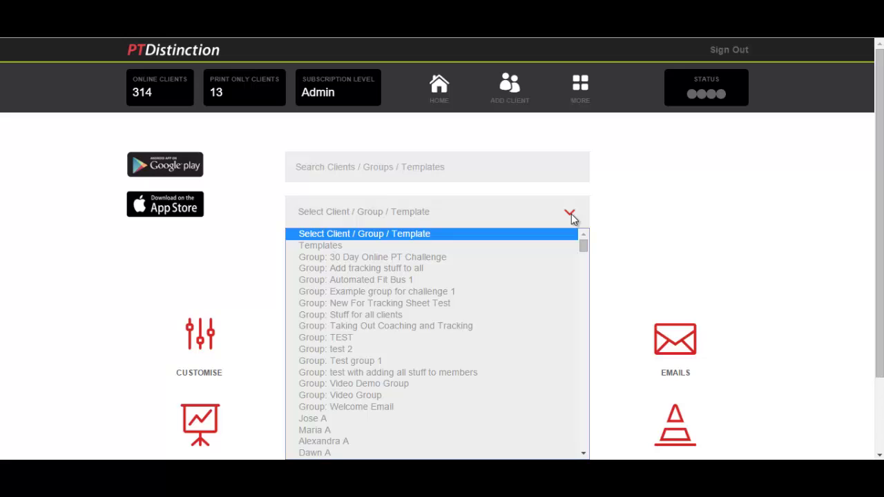
Step: Close the client picker and bring up the MORE menu of extra sections
{"action": "left_click", "coordinate": [652, 170]}
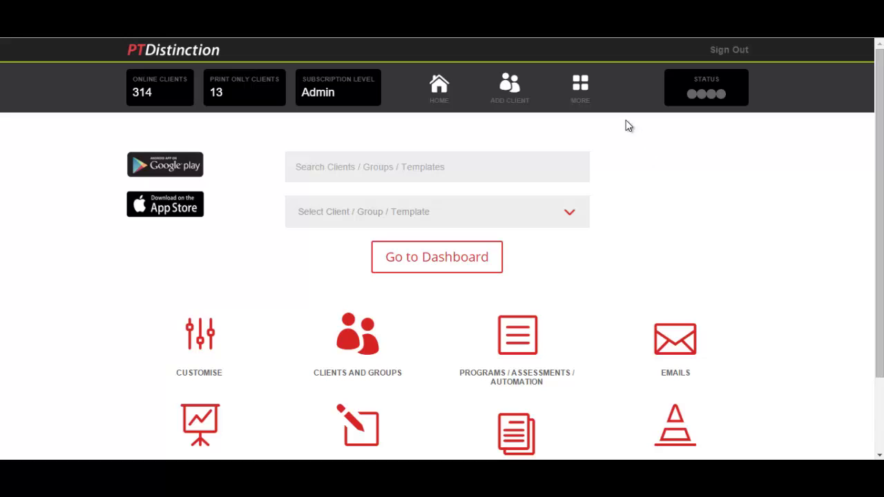
{"action": "left_click", "coordinate": [582, 88]}
{"action": "scroll", "coordinate": [668, 241], "scroll_direction": "down", "scroll_amount": 1}
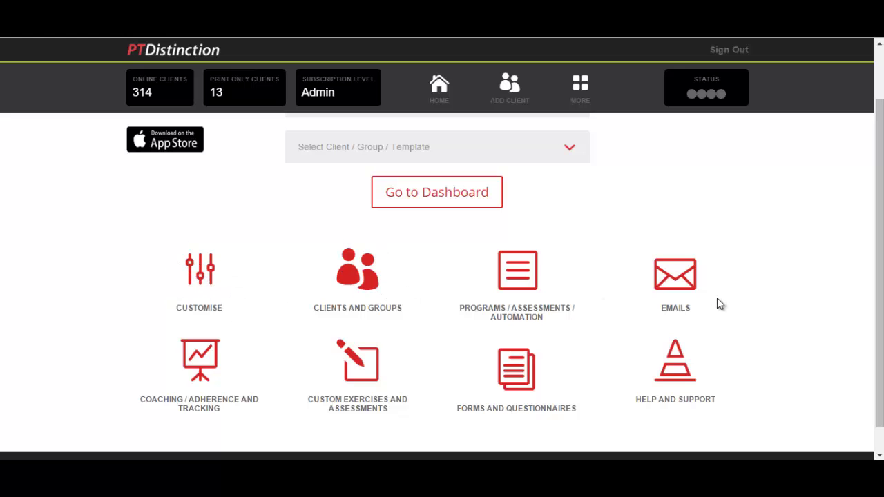
{"action": "scroll", "coordinate": [794, 290], "scroll_direction": "up", "scroll_amount": 1}
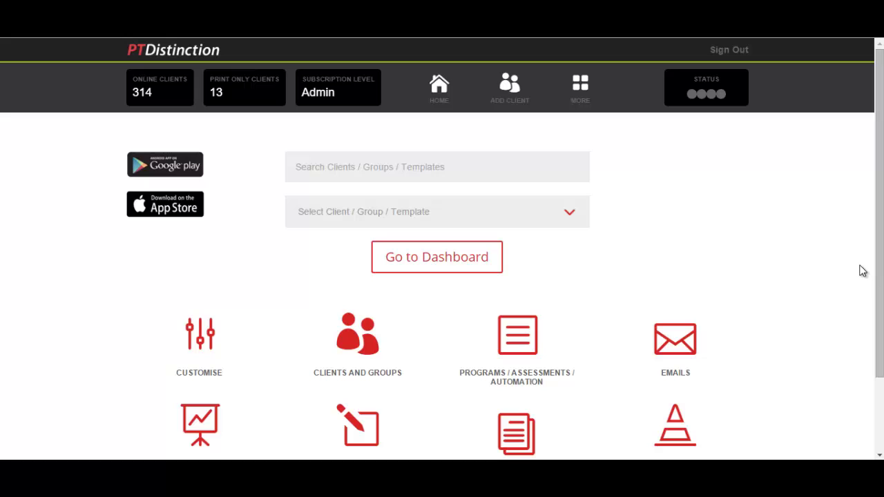